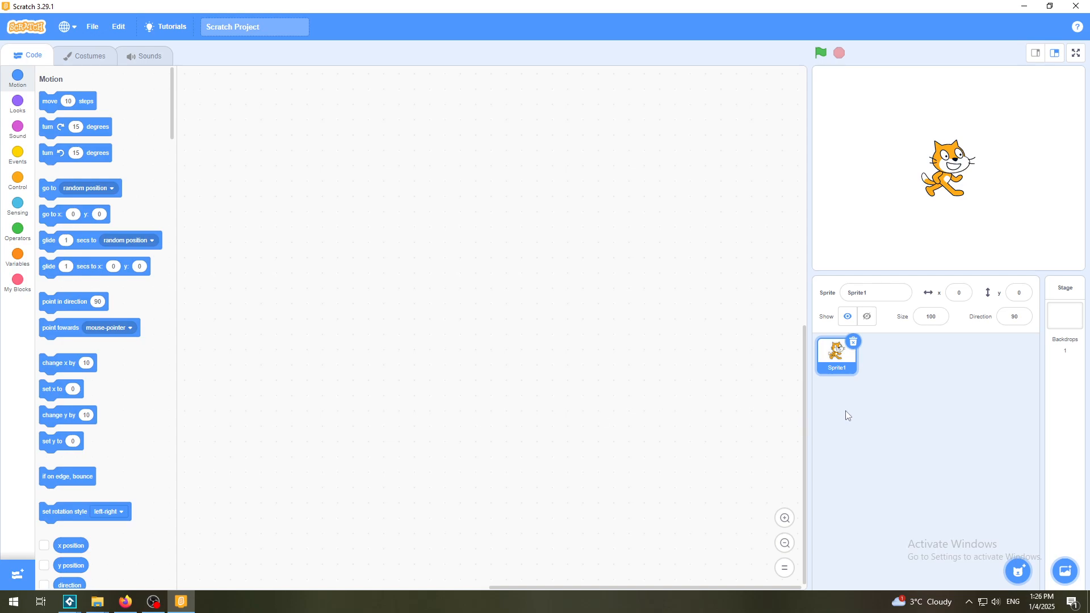
# - Replace the default cat sprite with the library's Beachball sprite and place it at about x -2, y -24 on the stage
pyautogui.click(854, 342)
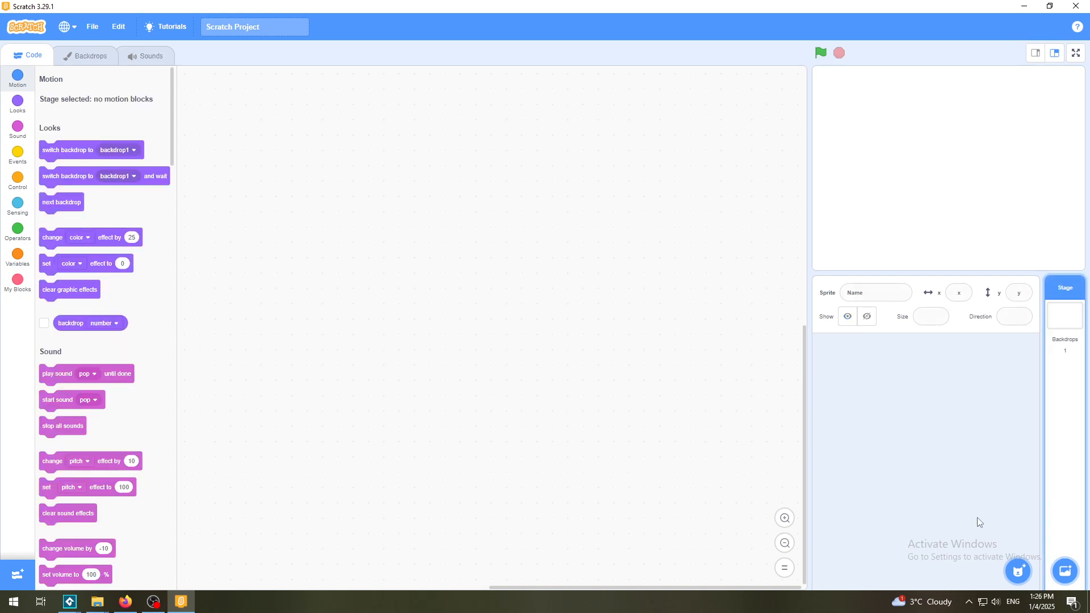
pyautogui.click(1020, 572)
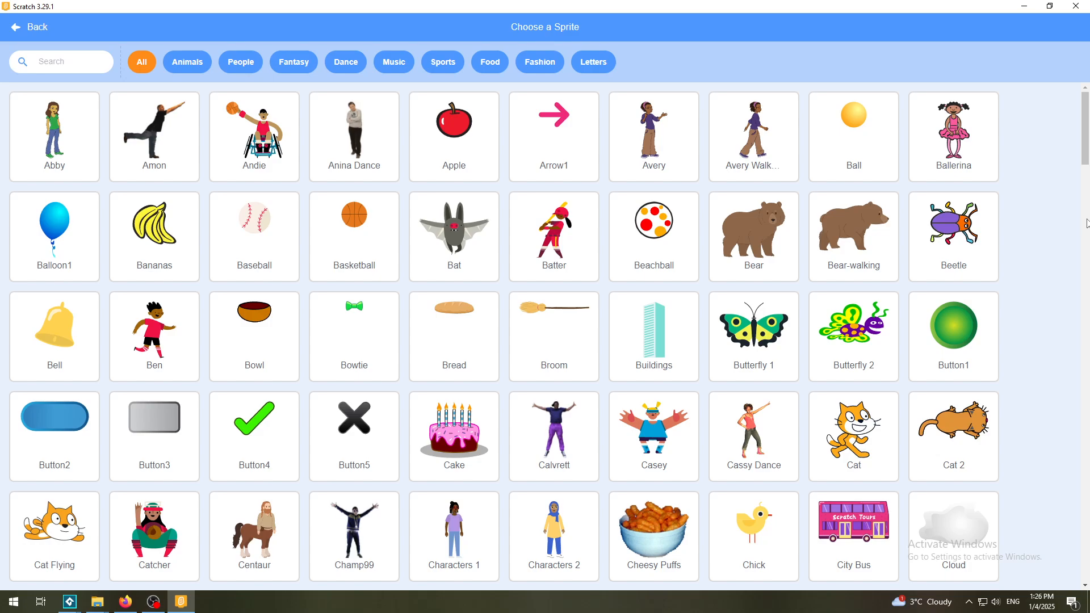
pyautogui.click(662, 215)
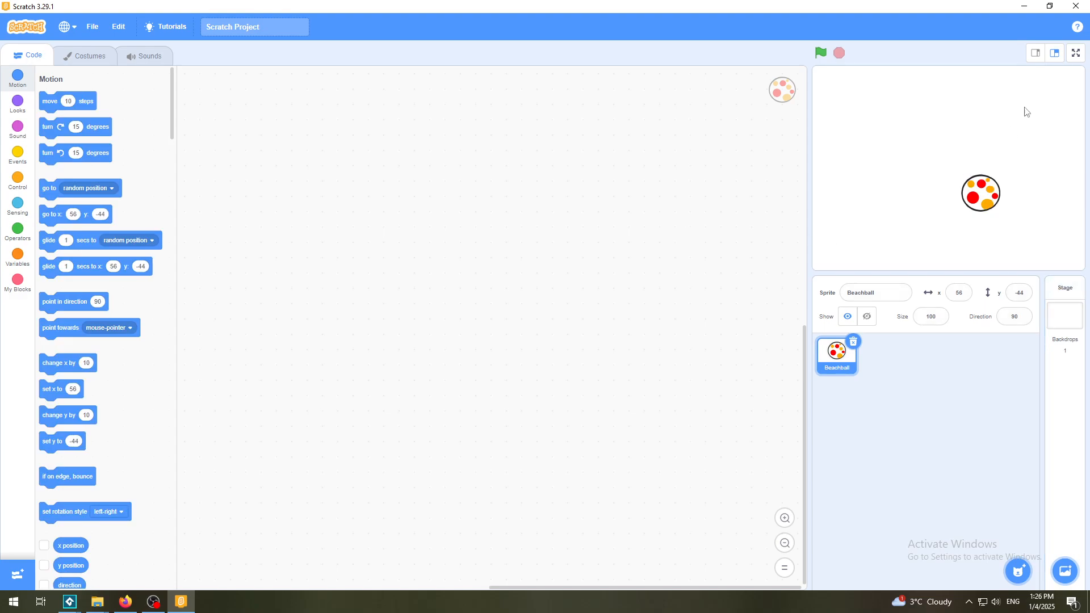
pyautogui.moveTo(991, 183); pyautogui.dragTo(958, 171)
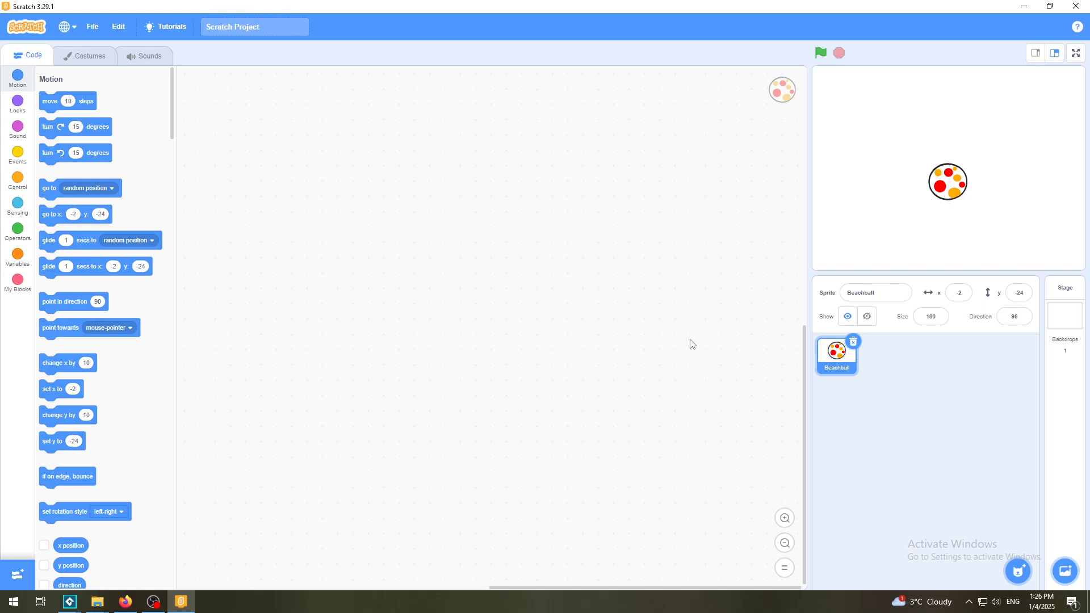
# - Open the beachball costume for editing and nudge several orange and red spots slightly, undoing the move of the large orange spot
pyautogui.click(82, 56)
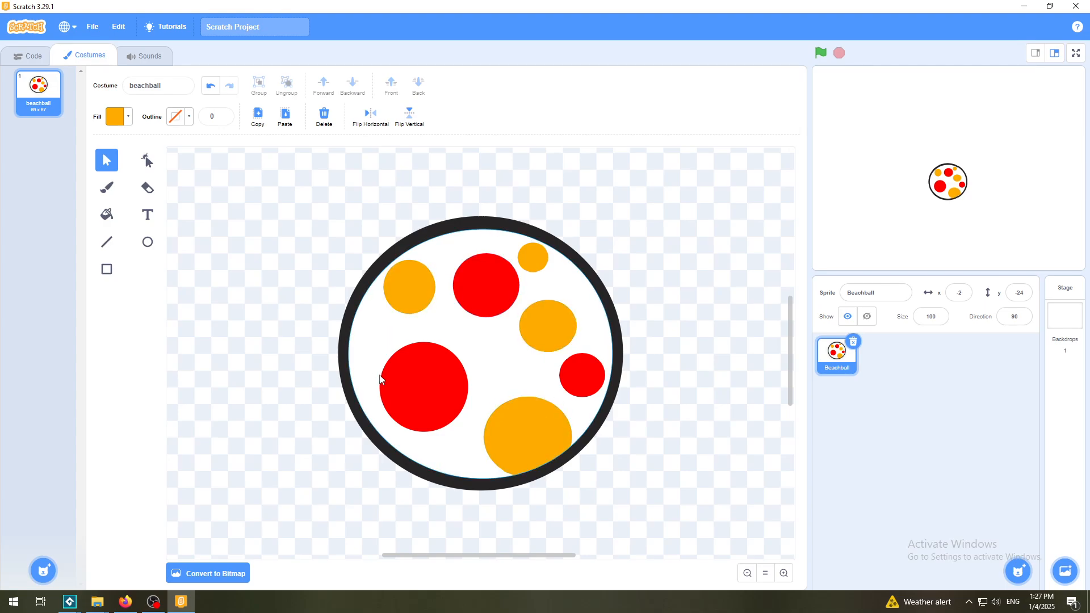
pyautogui.moveTo(406, 308)
pyautogui.mouseDown()
pyautogui.moveTo(316, 263)
pyautogui.moveTo(338, 259)
pyautogui.moveTo(410, 302)
pyautogui.mouseUp()
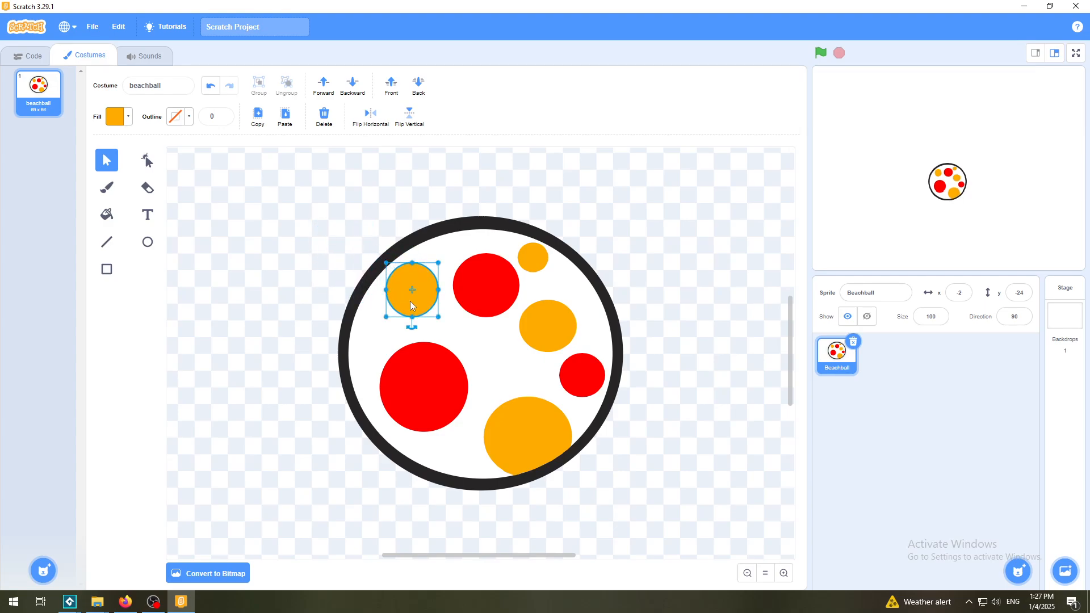
pyautogui.click(486, 285)
pyautogui.moveTo(559, 323); pyautogui.dragTo(560, 319)
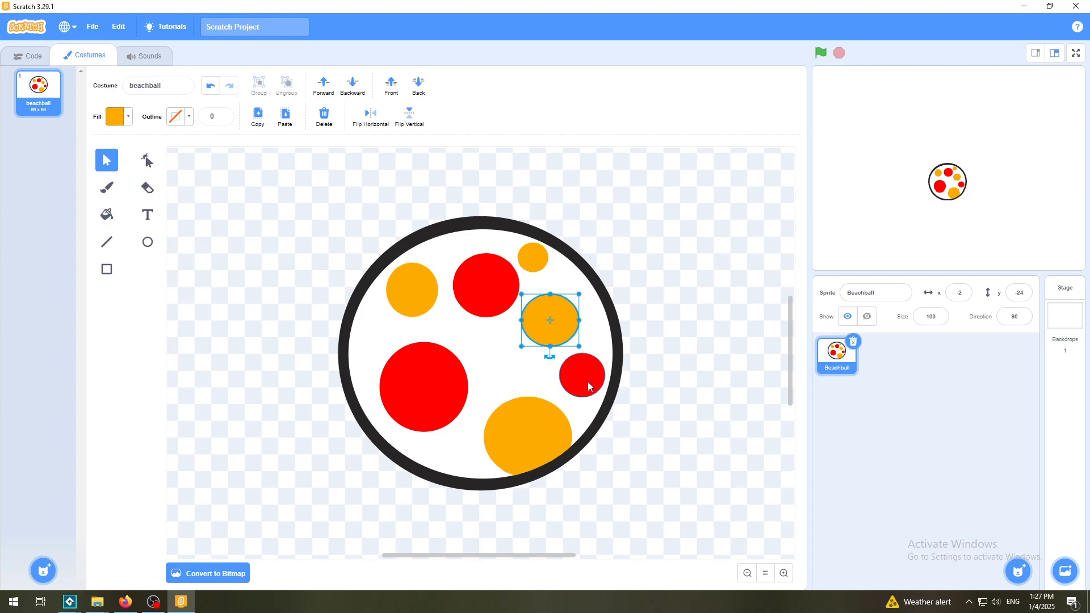
pyautogui.moveTo(587, 382)
pyautogui.mouseDown()
pyautogui.moveTo(579, 372)
pyautogui.moveTo(583, 382)
pyautogui.mouseUp()
pyautogui.moveTo(464, 385); pyautogui.dragTo(441, 393)
pyautogui.moveTo(527, 427); pyautogui.dragTo(516, 411)
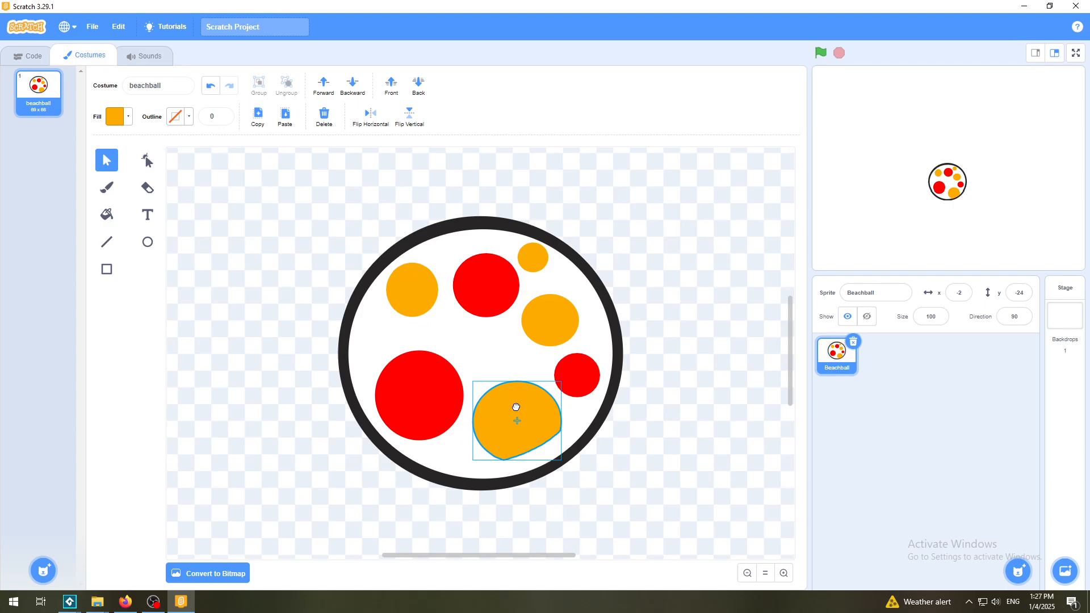
pyautogui.click(210, 86)
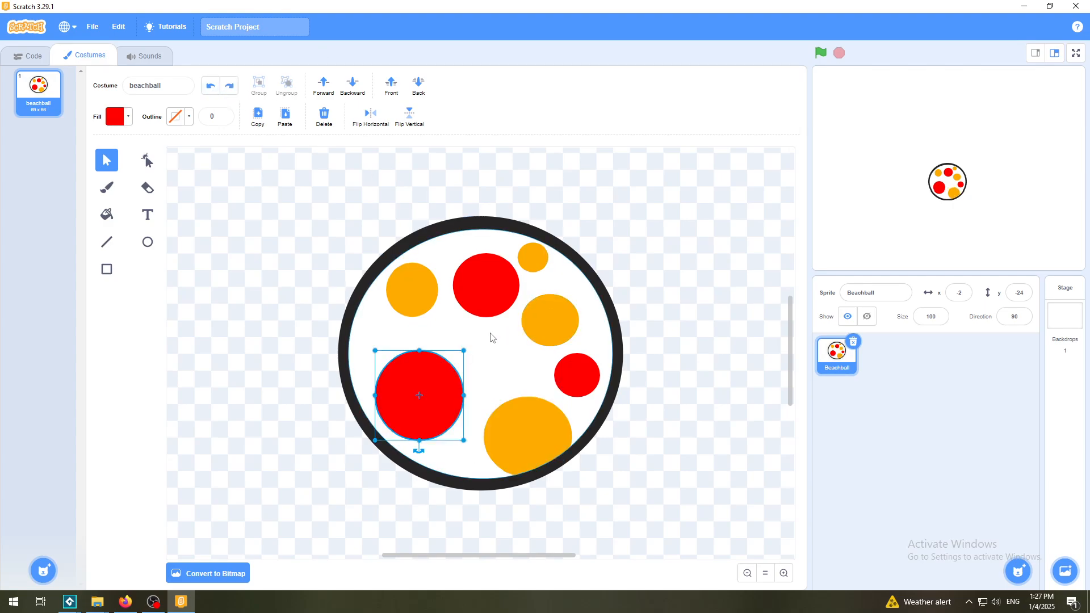
# - Move the large red spot in the beachball costume so it partly overlaps the large orange spot
pyautogui.moveTo(451, 387); pyautogui.dragTo(521, 394)
pyautogui.click(673, 464)
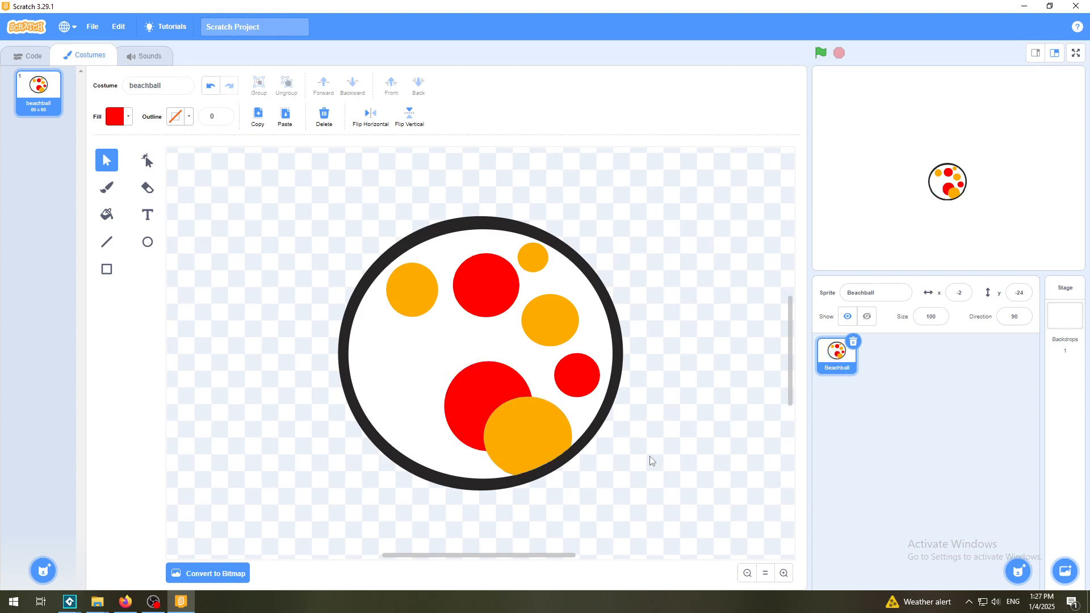
pyautogui.moveTo(497, 390)
pyautogui.mouseDown()
pyautogui.moveTo(468, 375)
pyautogui.moveTo(502, 392)
pyautogui.mouseUp()
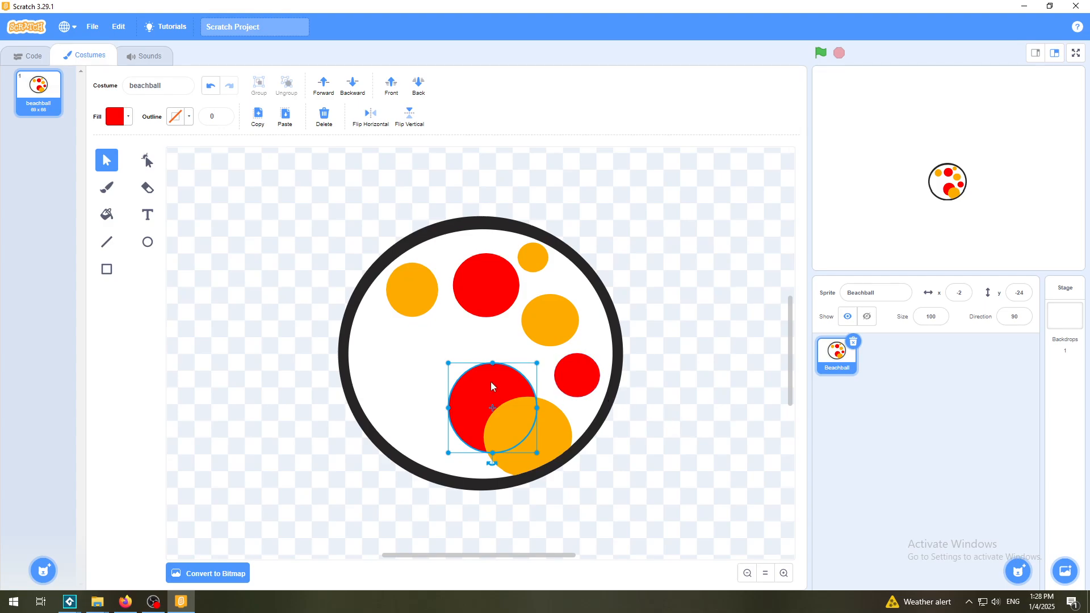
pyautogui.moveTo(505, 392)
pyautogui.mouseDown()
pyautogui.moveTo(467, 370)
pyautogui.moveTo(496, 381)
pyautogui.mouseUp()
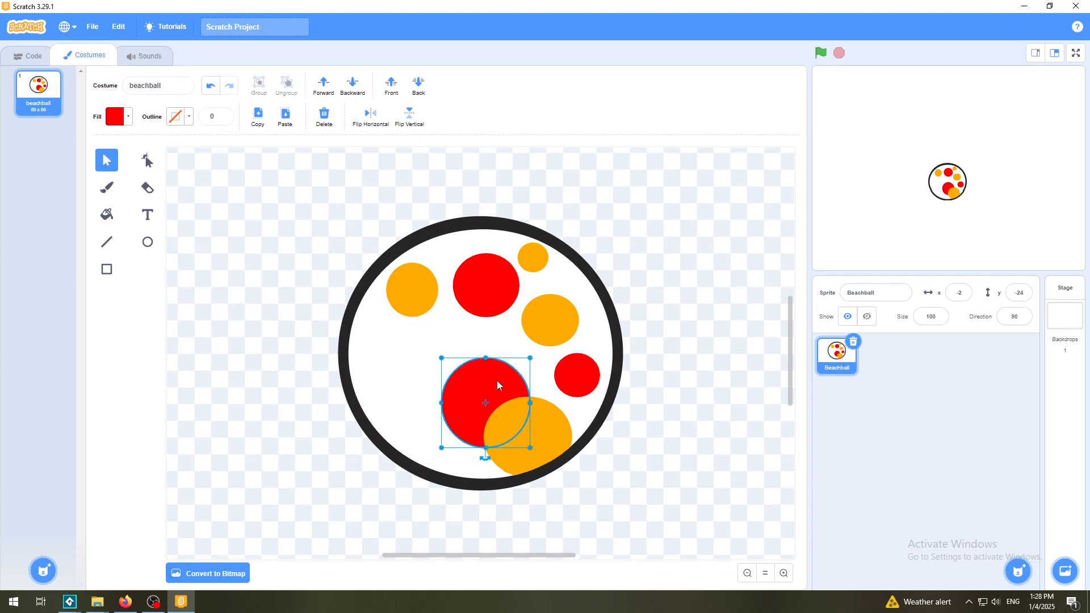
# - Compare the overlapping large spots by selecting each, and bring the large red spot forward four layers over the orange one
pyautogui.click(547, 424)
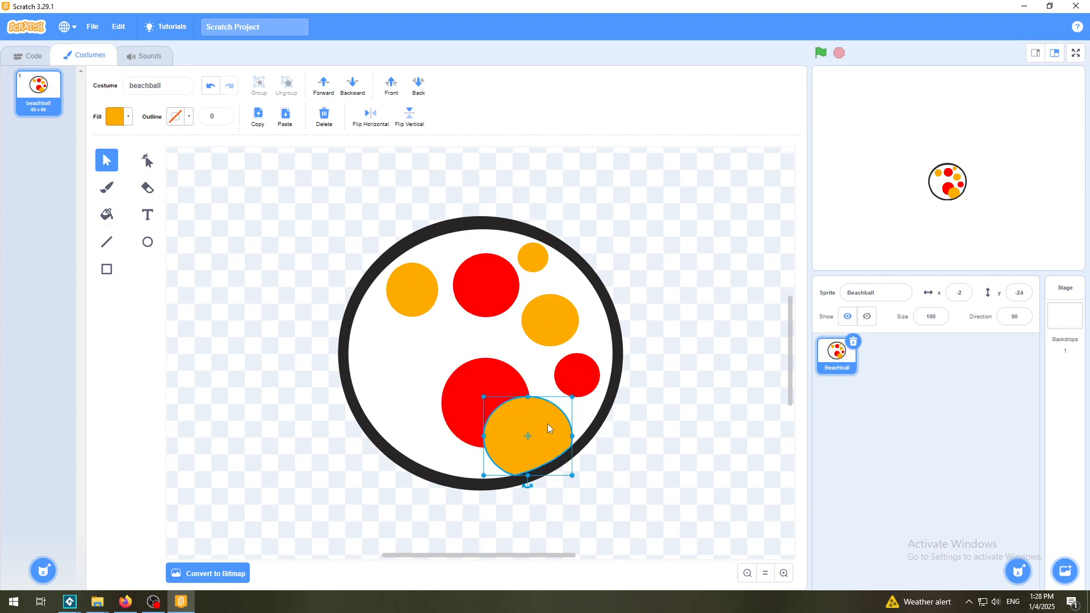
pyautogui.click(473, 378)
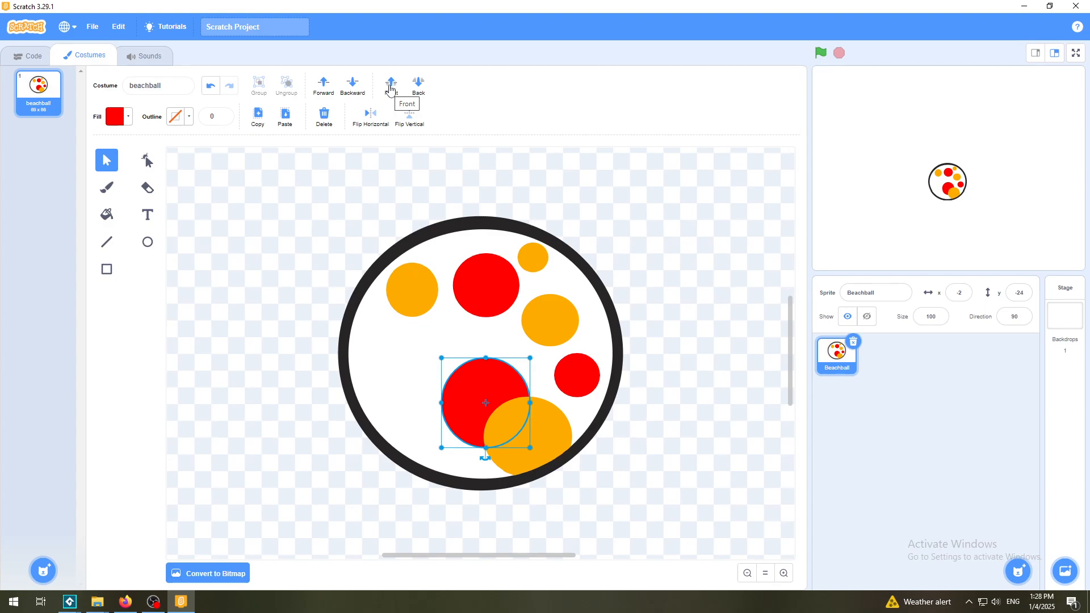
pyautogui.click(557, 425)
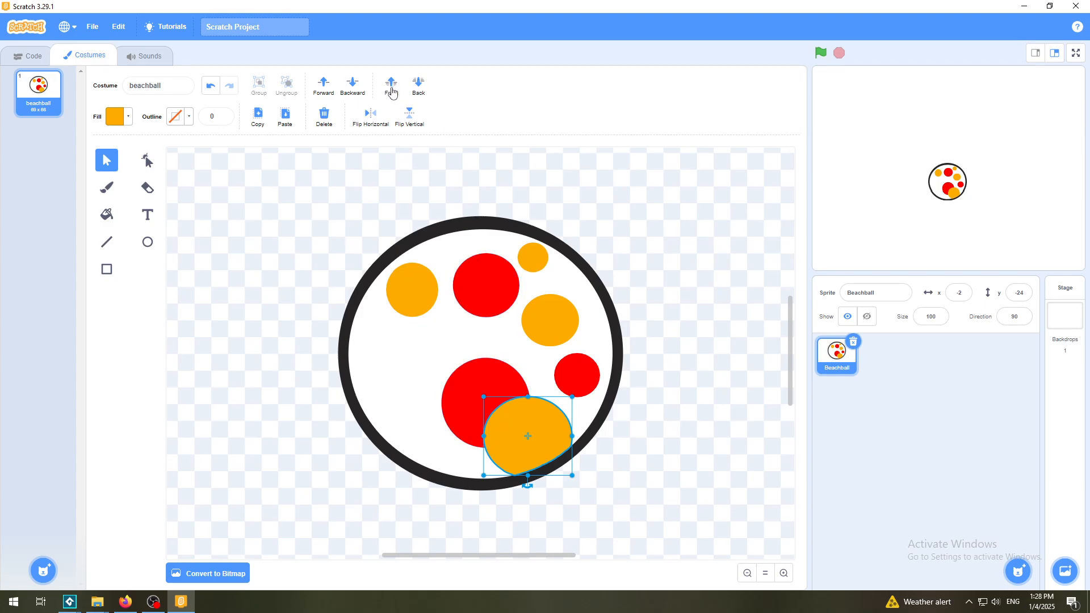
pyautogui.click(488, 379)
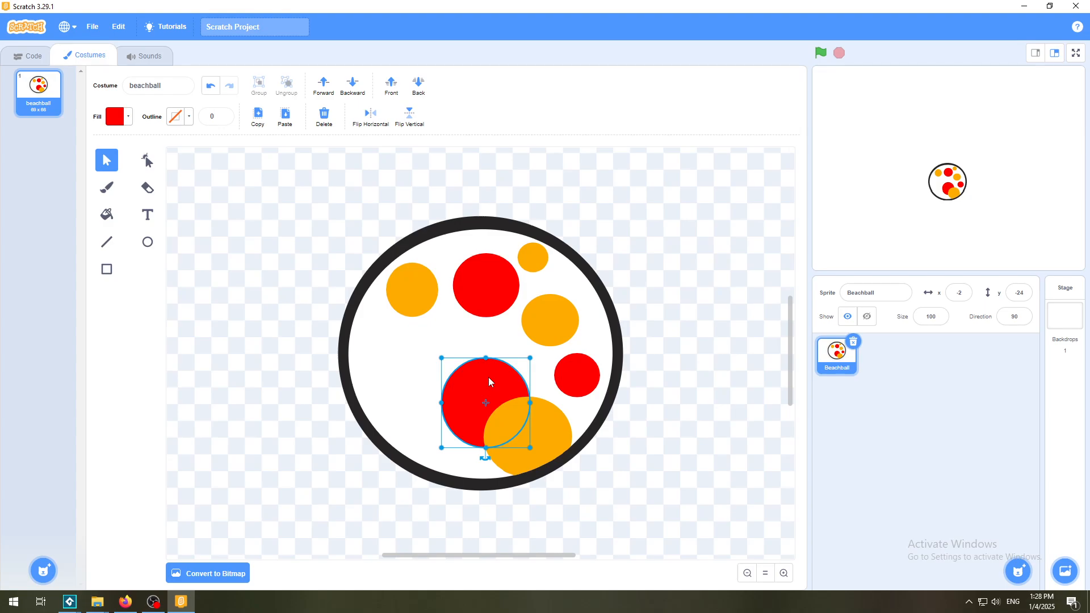
pyautogui.click(326, 86)
pyautogui.click(325, 86)
pyautogui.click(326, 86)
pyautogui.click(325, 86)
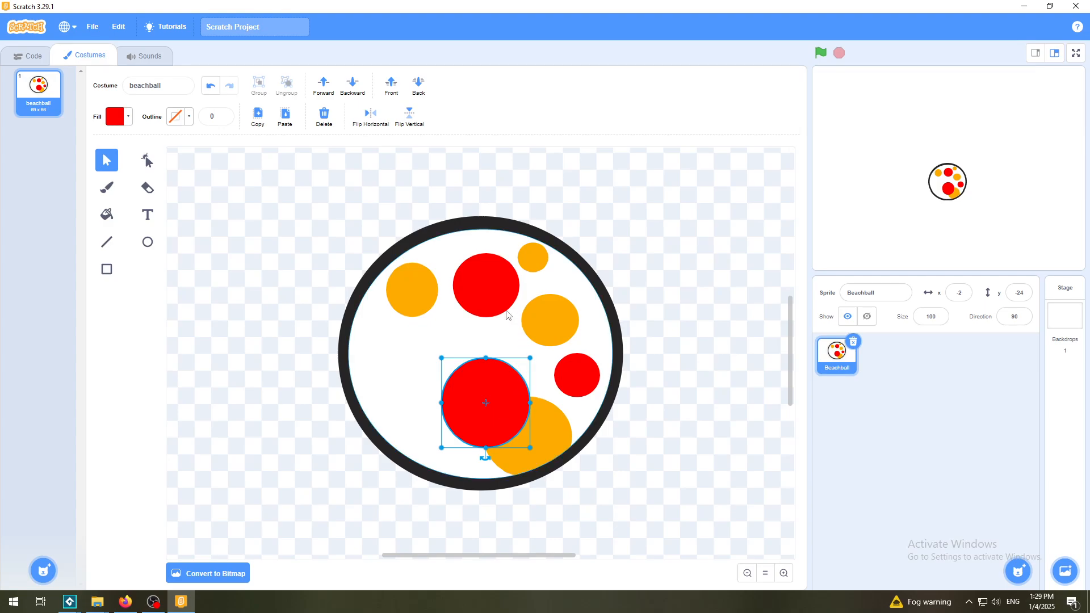
# - Shift the large red spot toward the ball's lower left, and place the medium red spot over the large orange spot, bringing it to the front
pyautogui.moveTo(482, 289)
pyautogui.mouseDown()
pyautogui.moveTo(550, 395)
pyautogui.moveTo(480, 289)
pyautogui.moveTo(480, 308)
pyautogui.mouseUp()
pyautogui.moveTo(479, 395); pyautogui.dragTo(454, 416)
pyautogui.moveTo(483, 299); pyautogui.dragTo(535, 392)
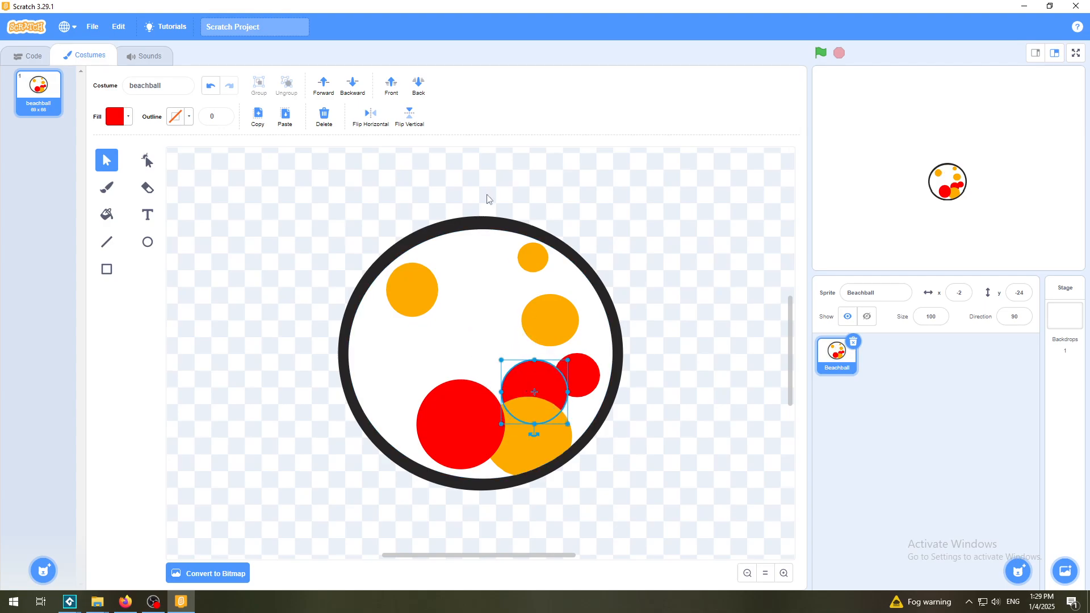
pyautogui.click(390, 85)
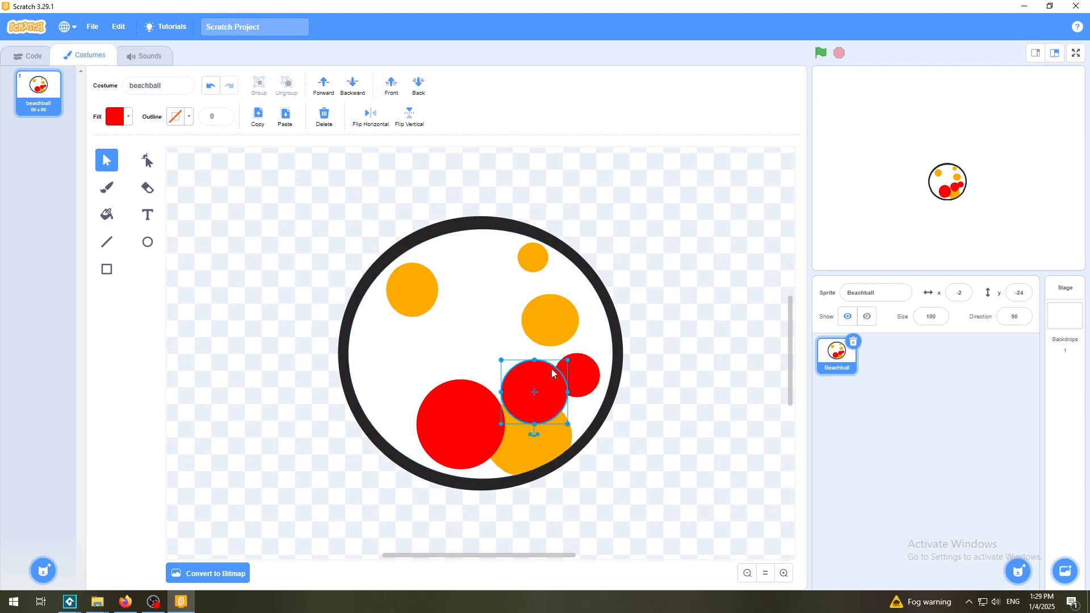
# - Move the medium red spot over the upper-left orange spot and back onto the large orange one, sending it two layers backward
pyautogui.moveTo(552, 373); pyautogui.dragTo(457, 275)
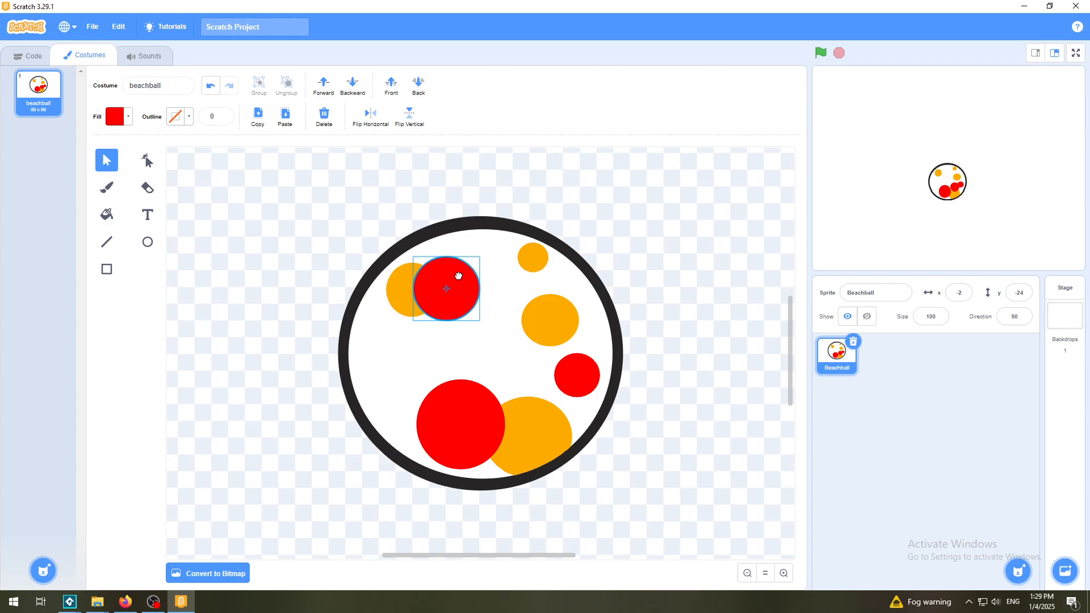
pyautogui.moveTo(457, 276); pyautogui.dragTo(552, 386)
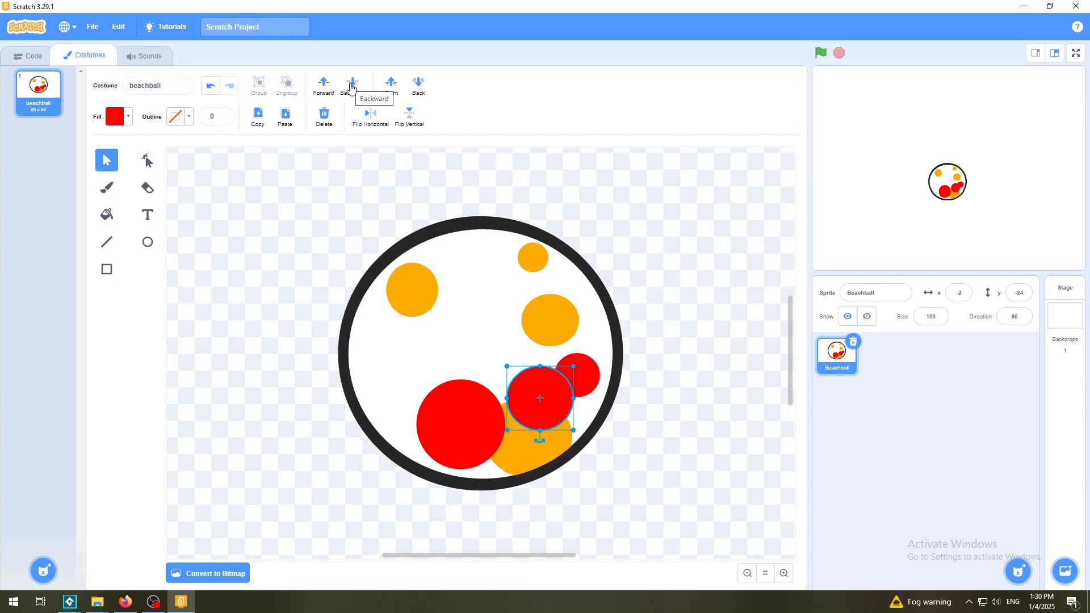
pyautogui.click(351, 86)
pyautogui.click(351, 87)
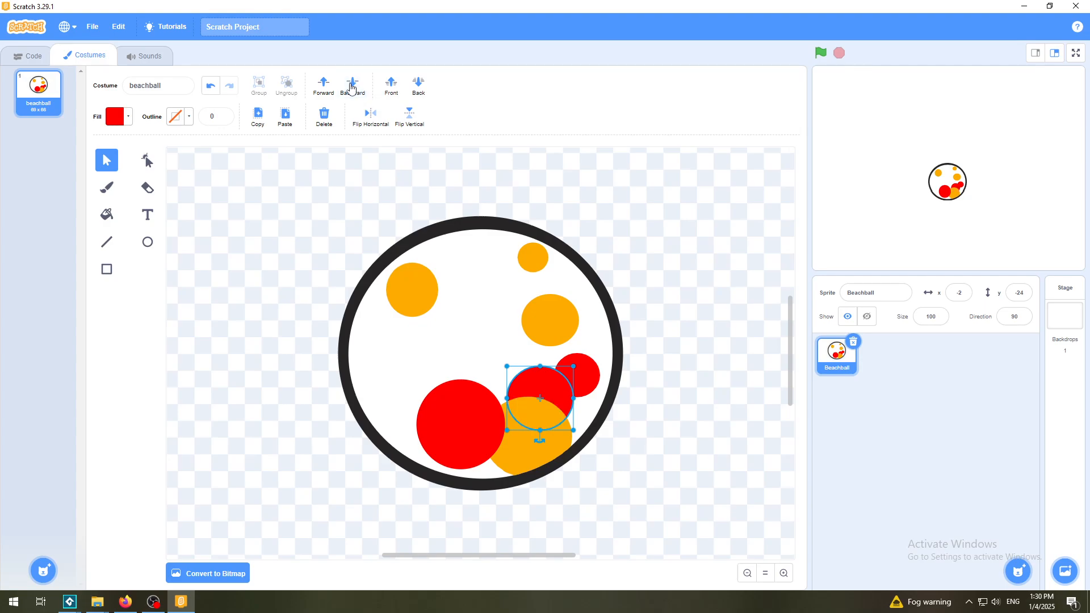
# - Move the large red spot over the upper-left orange spot and send it backward until it lies behind that spot
pyautogui.click(473, 405)
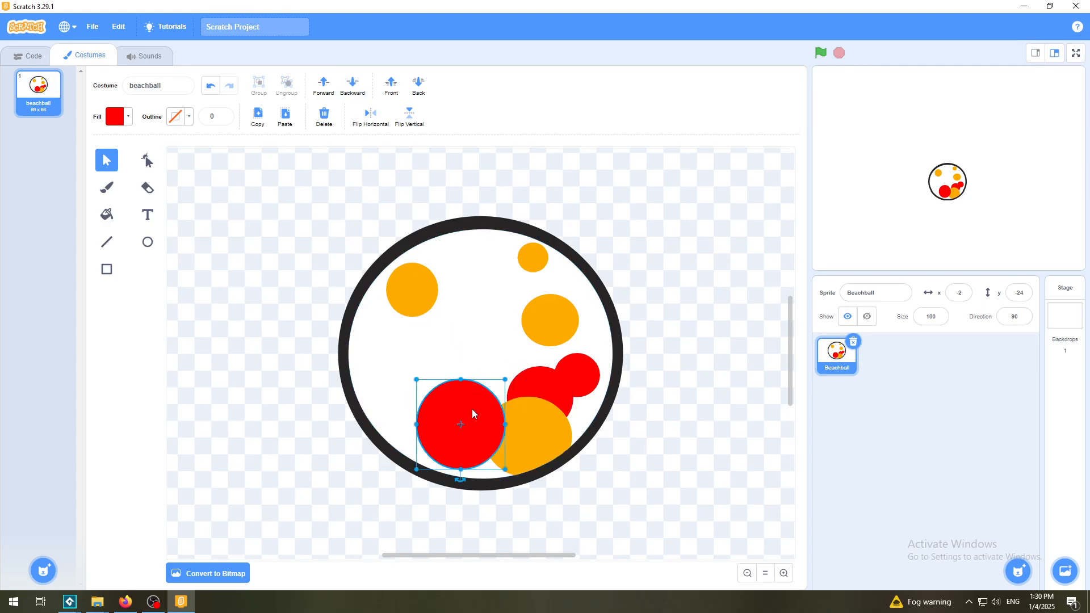
pyautogui.click(352, 87)
pyautogui.moveTo(469, 410); pyautogui.dragTo(449, 297)
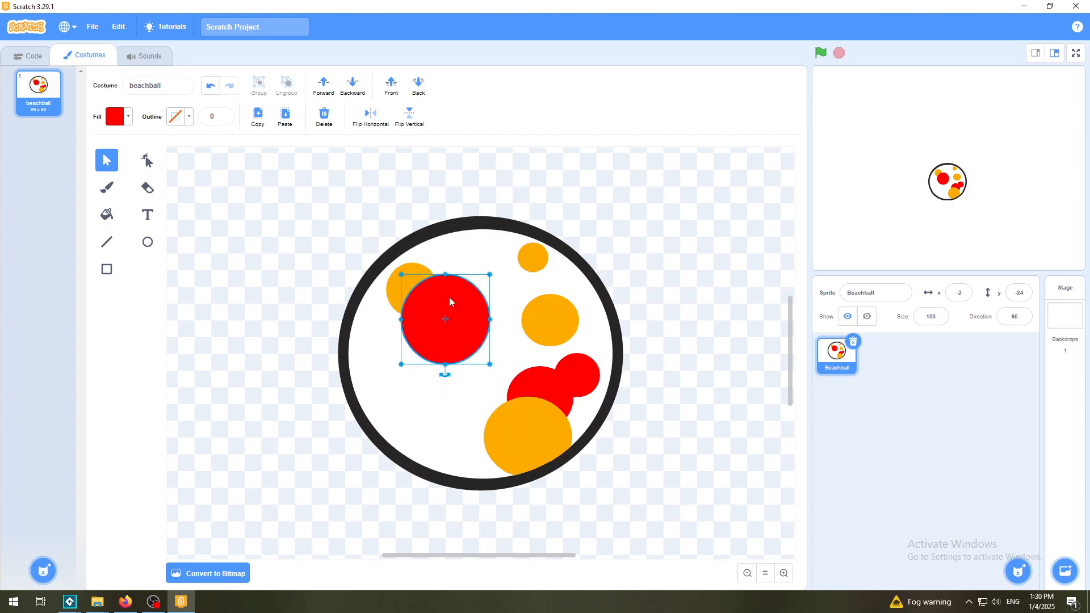
pyautogui.click(352, 86)
pyautogui.click(352, 86)
pyautogui.click(352, 86)
pyautogui.click(352, 86)
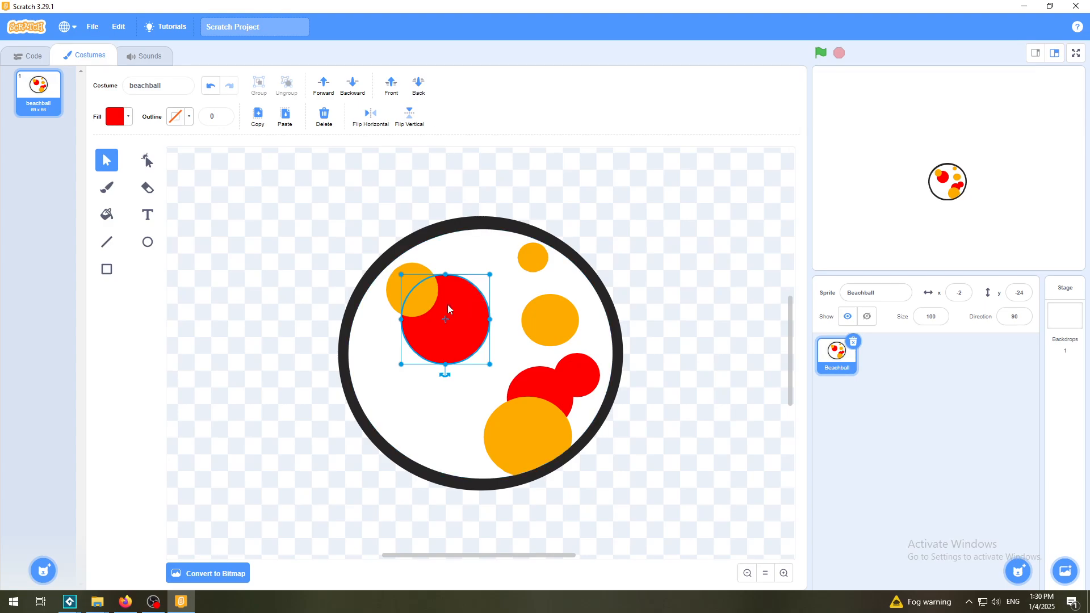
# - Place the large red spot across the ball's left edge, undoing the stray move of the white fill, and send the spot to the back
pyautogui.moveTo(455, 308); pyautogui.dragTo(320, 343)
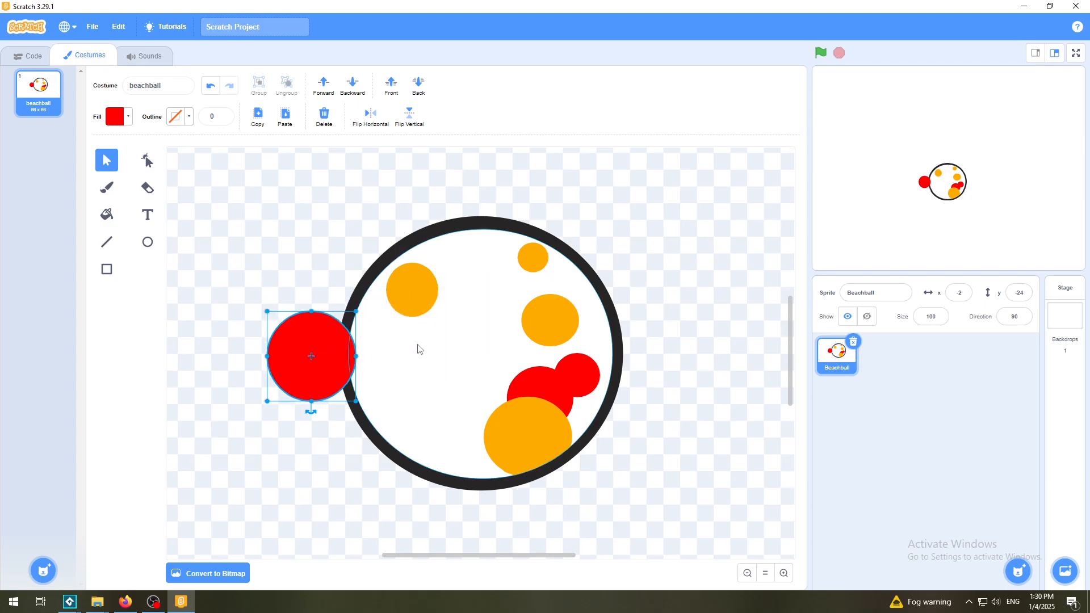
pyautogui.moveTo(419, 348)
pyautogui.mouseDown()
pyautogui.moveTo(495, 327)
pyautogui.moveTo(450, 359)
pyautogui.moveTo(426, 363)
pyautogui.moveTo(429, 336)
pyautogui.mouseUp()
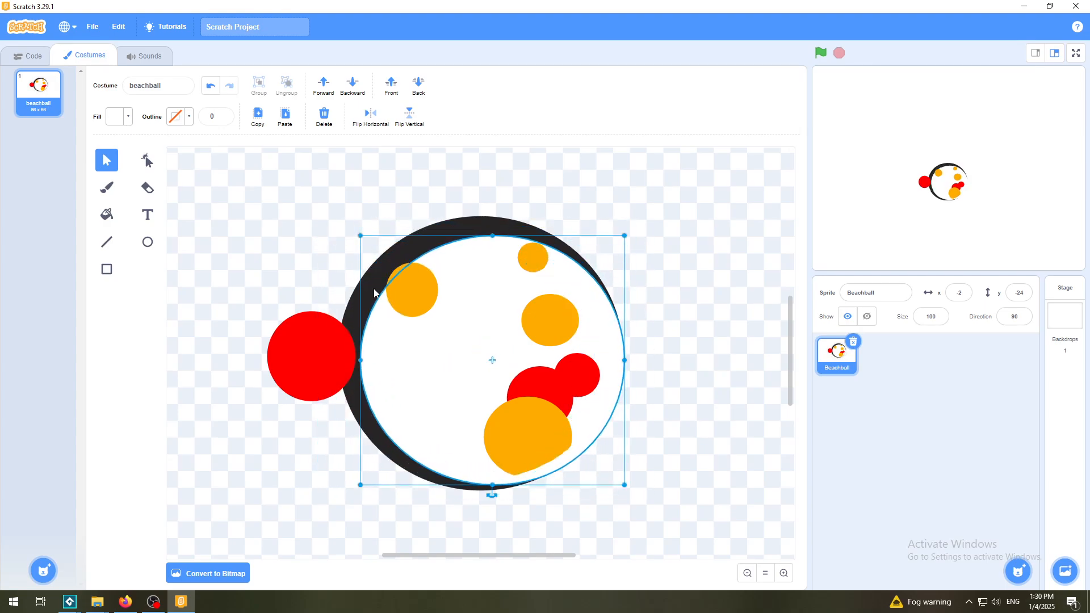
pyautogui.click(210, 85)
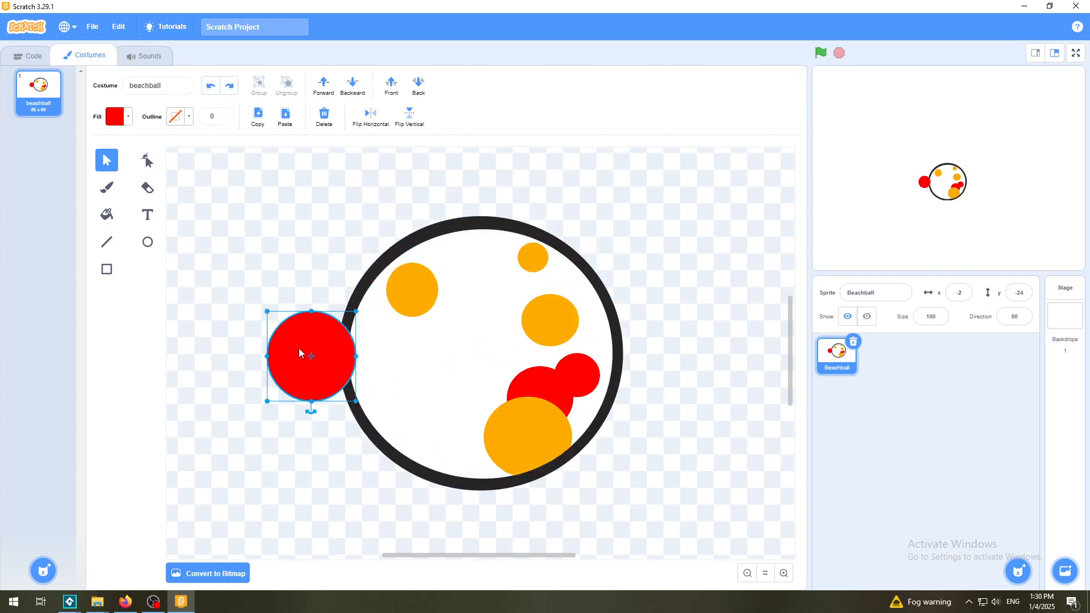
pyautogui.moveTo(299, 352); pyautogui.dragTo(389, 347)
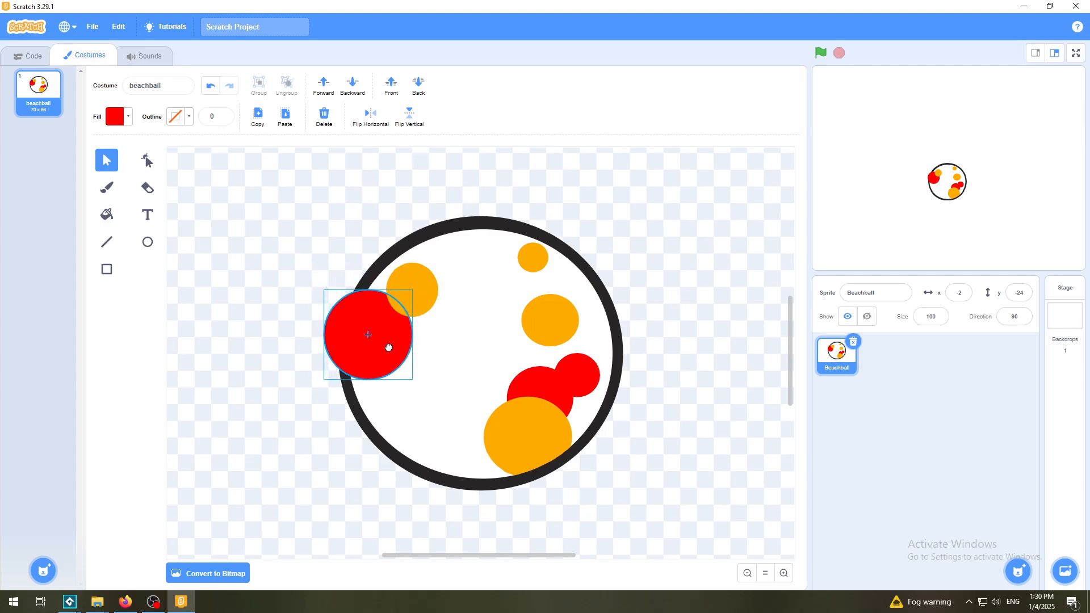
pyautogui.click(419, 86)
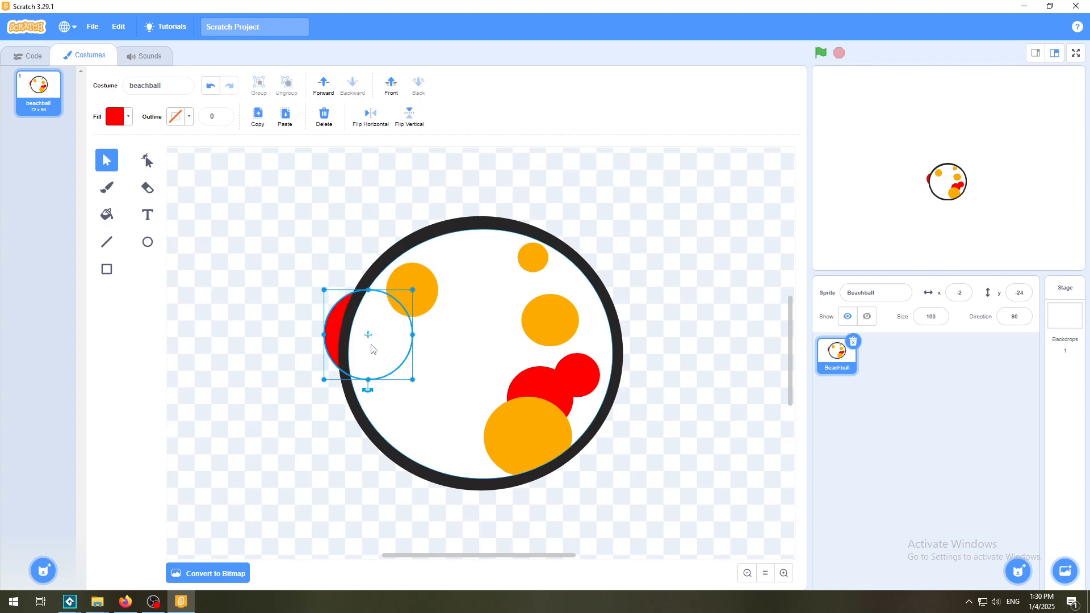
# - Bring the large red spot forward two layers, in front of the ball's outline and white fill, and move it beside the large orange spot
pyautogui.moveTo(380, 216); pyautogui.dragTo(446, 223)
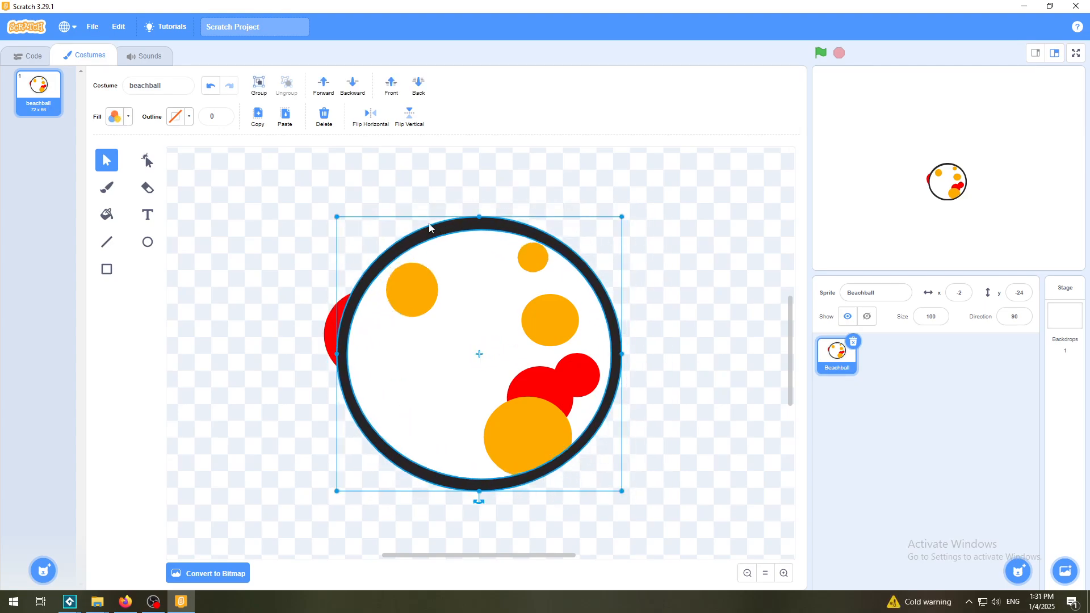
pyautogui.click(327, 323)
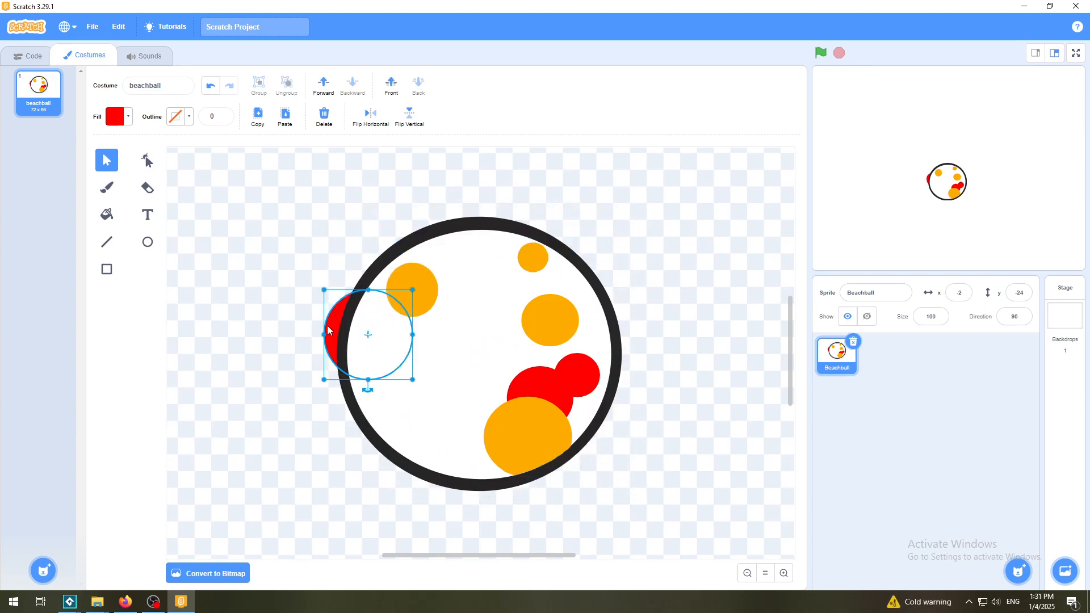
pyautogui.click(327, 86)
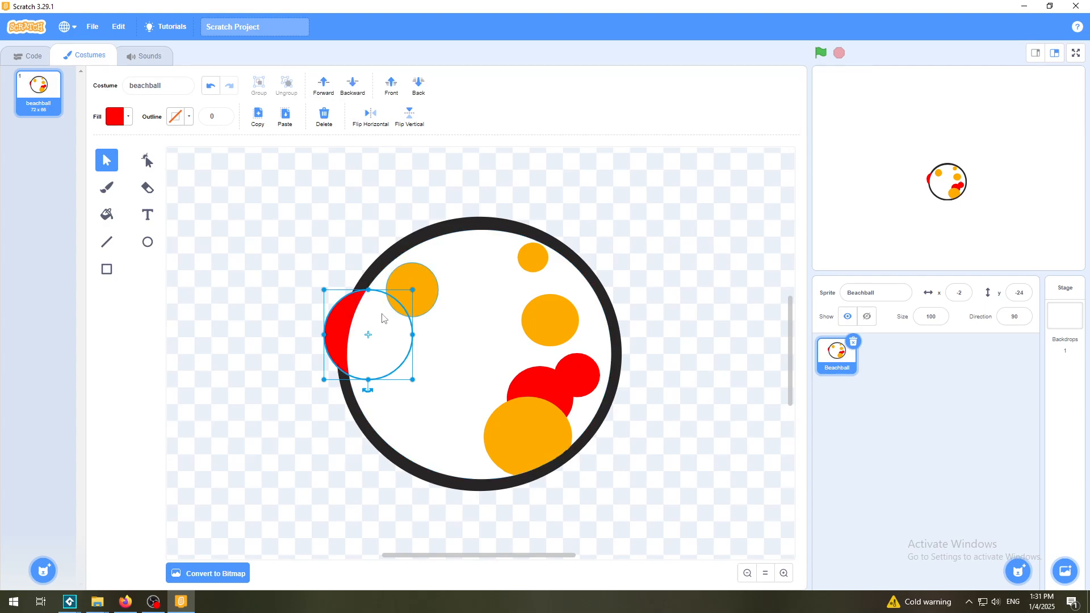
pyautogui.click(325, 88)
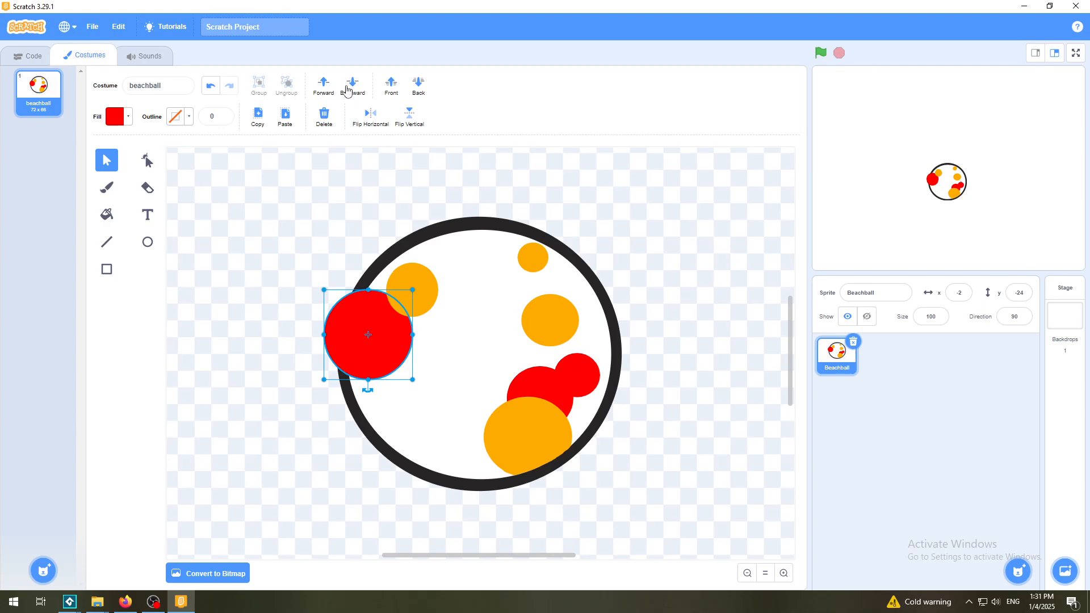
pyautogui.moveTo(380, 335); pyautogui.dragTo(477, 417)
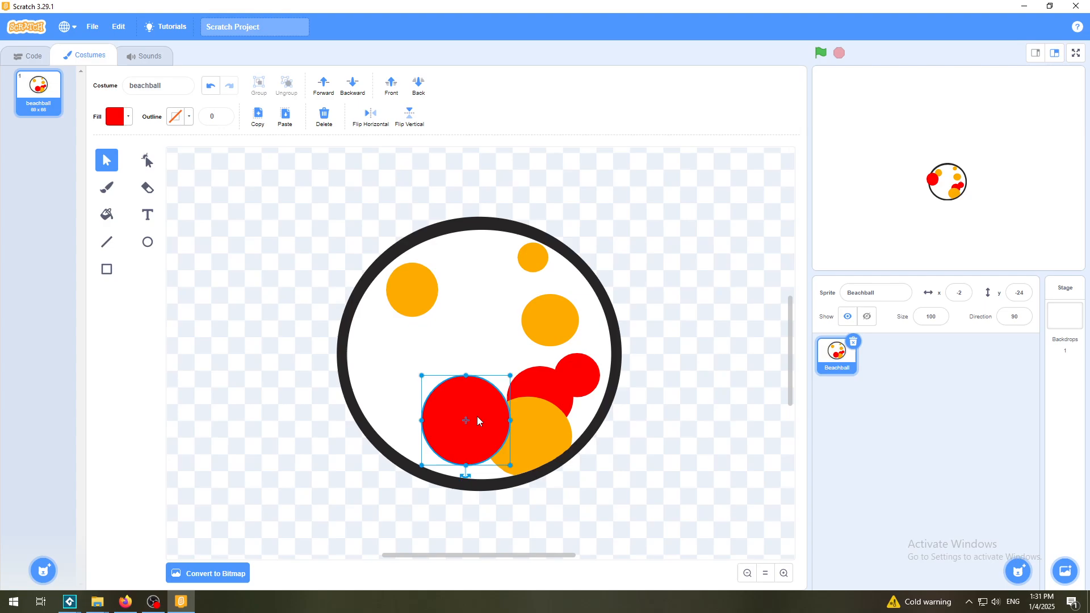
# - Select the large, middle and small orange spots in turn and return to the Beachball sprite's code workspace
pyautogui.click(543, 432)
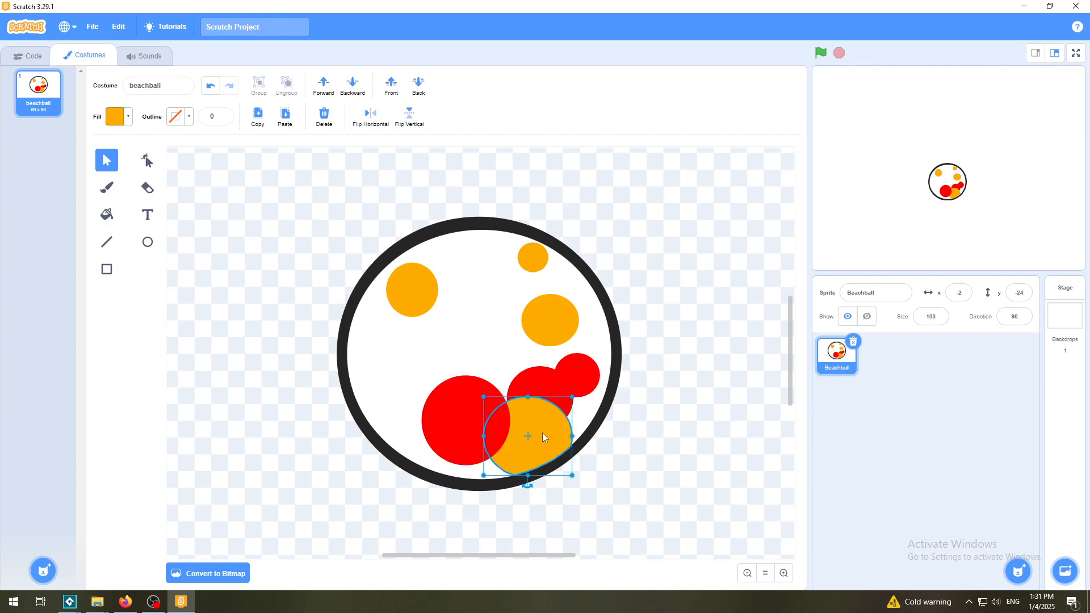
pyautogui.click(552, 322)
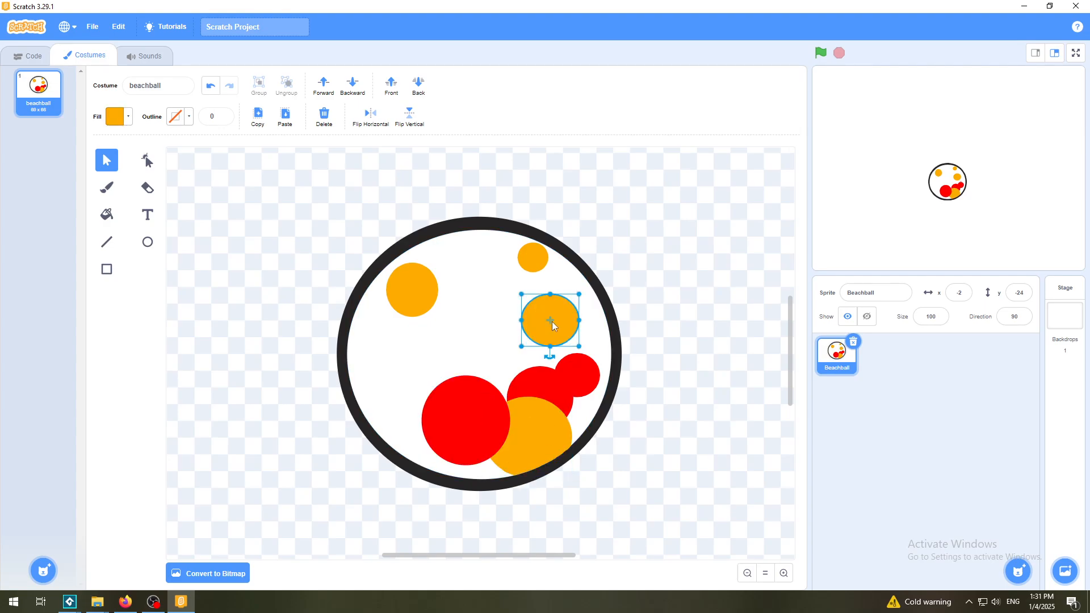
pyautogui.click(531, 257)
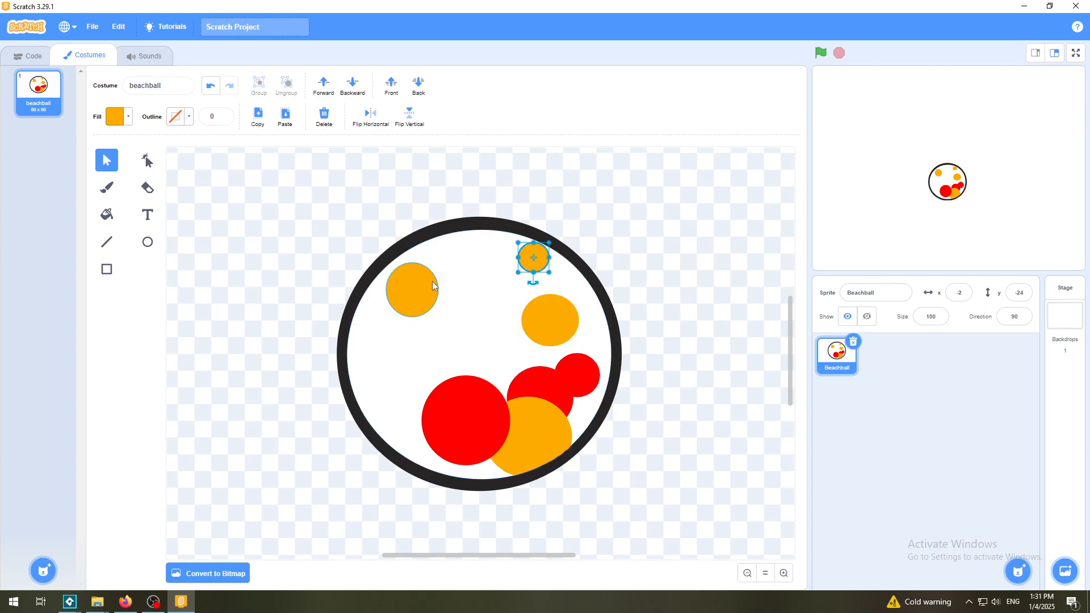
pyautogui.click(28, 57)
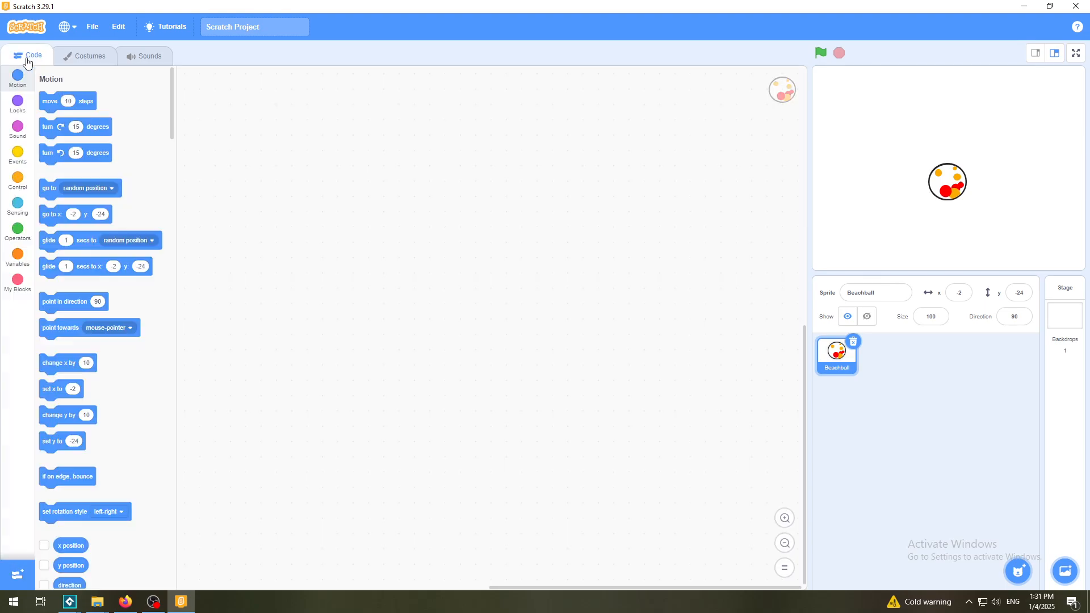